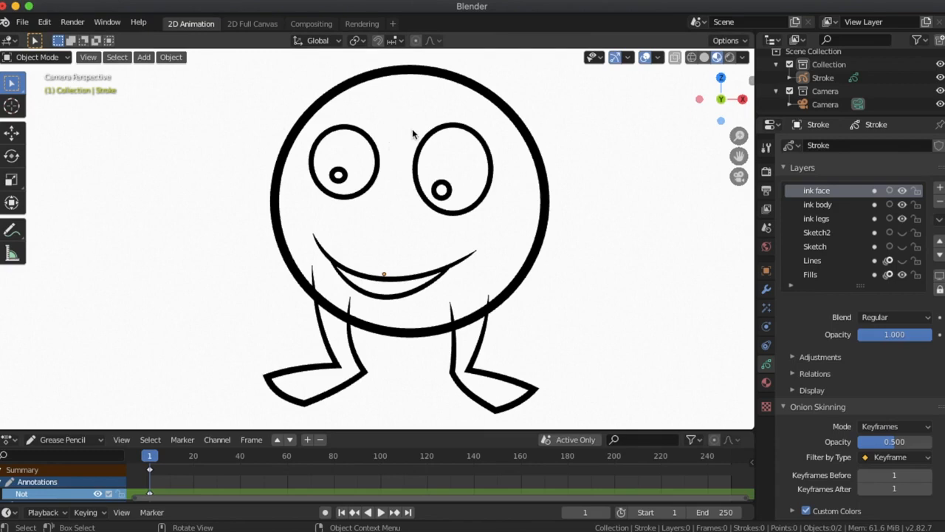
Step: Put the Grease Pencil character into Sculpt Mode and choose the Smooth brush
mouse_move(403, 150)
middle_mouse_down("ctrl")
mouse_move(422, 228)
mouse_move(422, 185)
mouse_move(428, 204)
mouse_move(422, 220)
middle_mouse_up("ctrl")
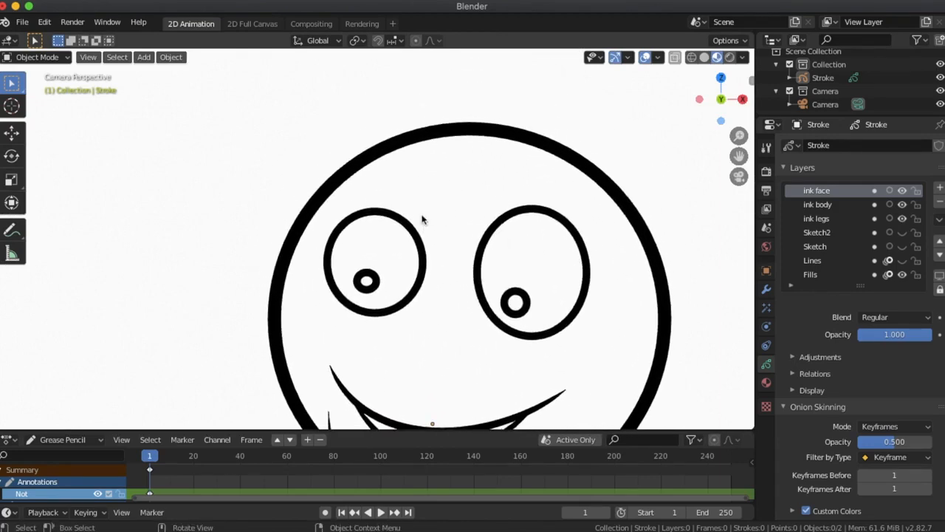
left_click(50, 58)
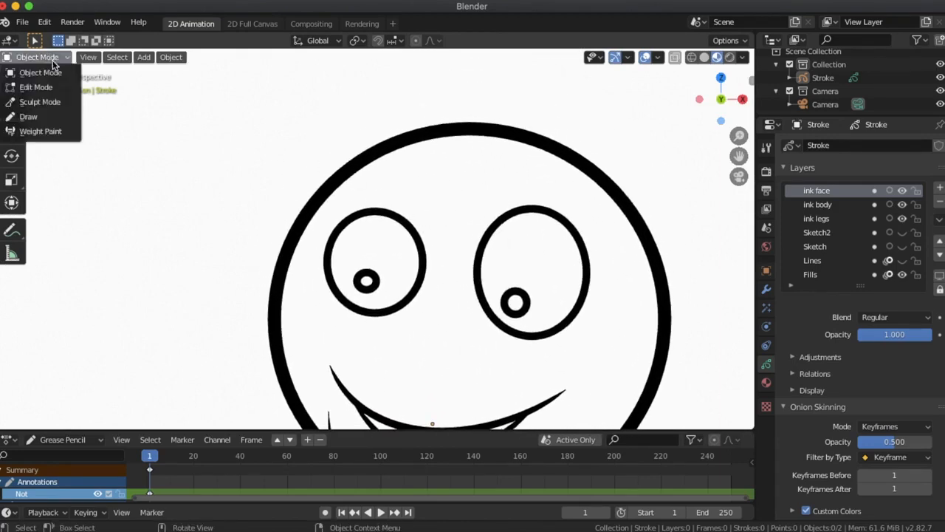
left_click(54, 103)
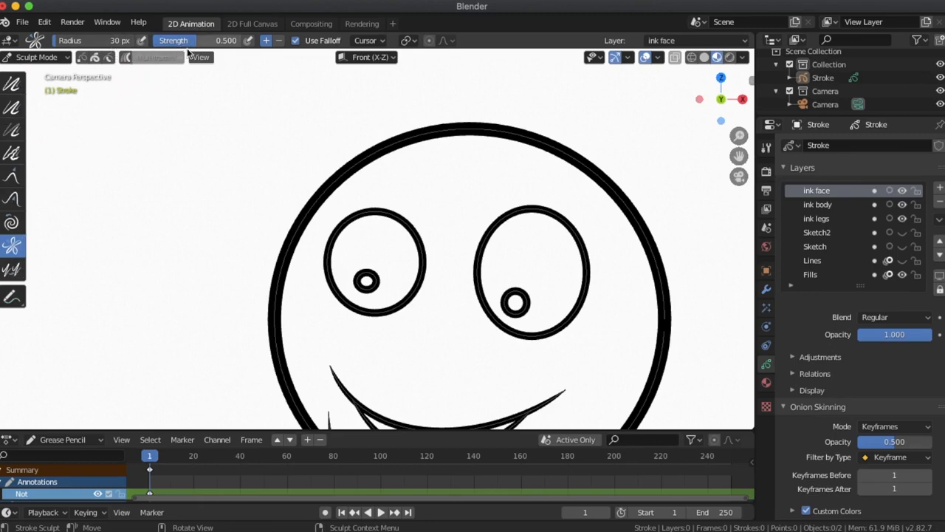
left_click(15, 90)
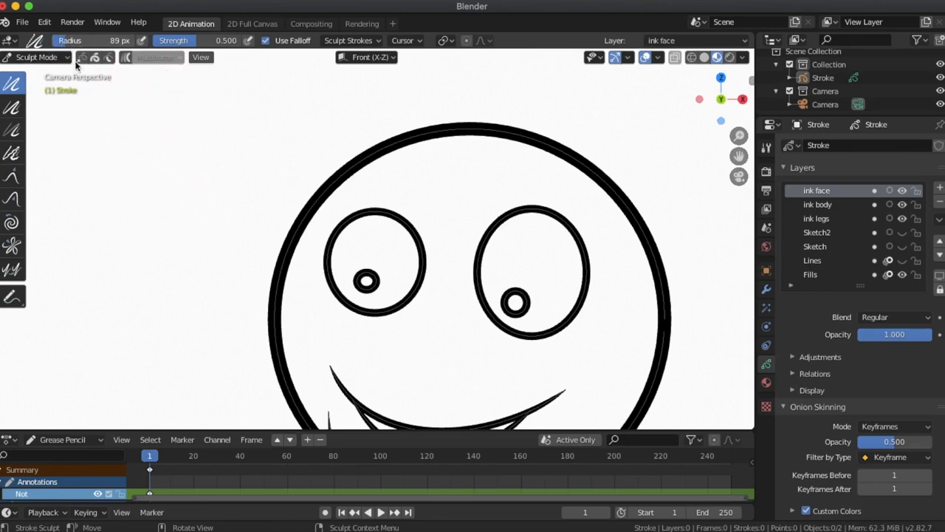
Step: Set the Smooth brush's radius to 58 px and its strength to 0.333
key("f")
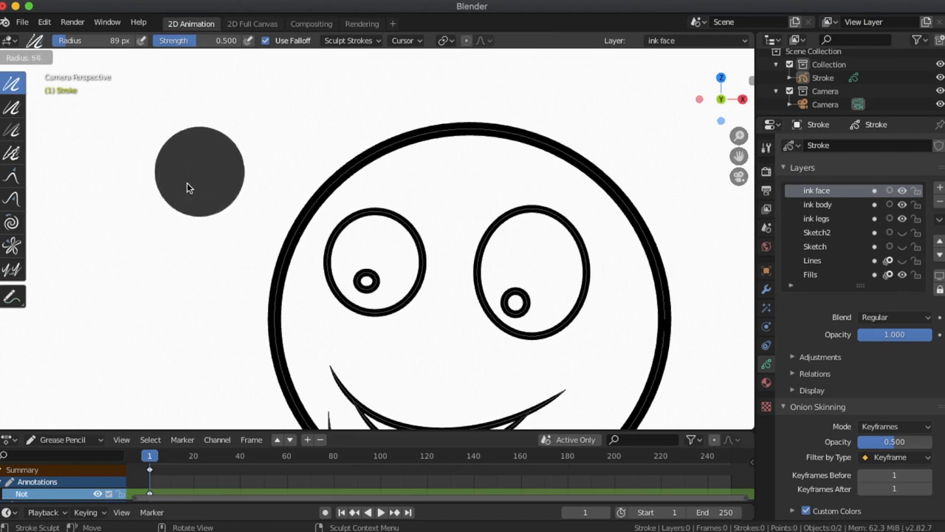
left_click(188, 183)
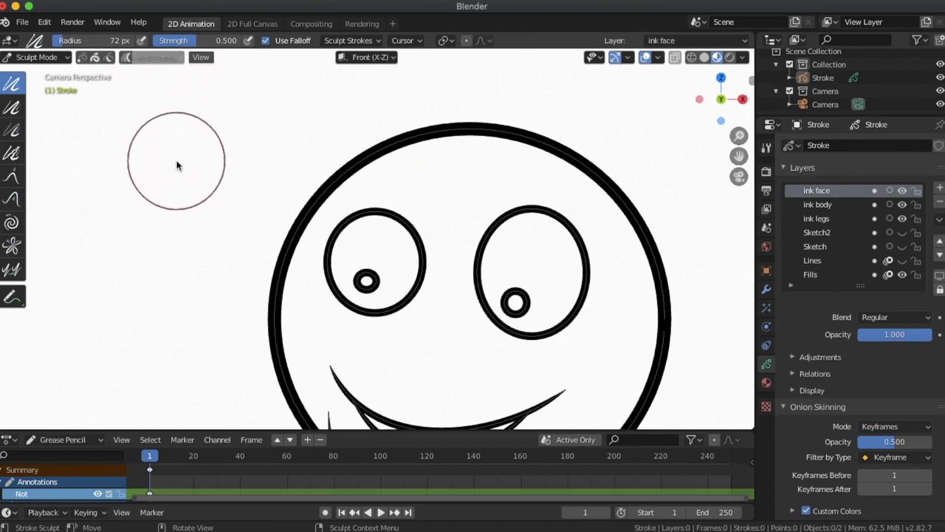
key("shift+f")
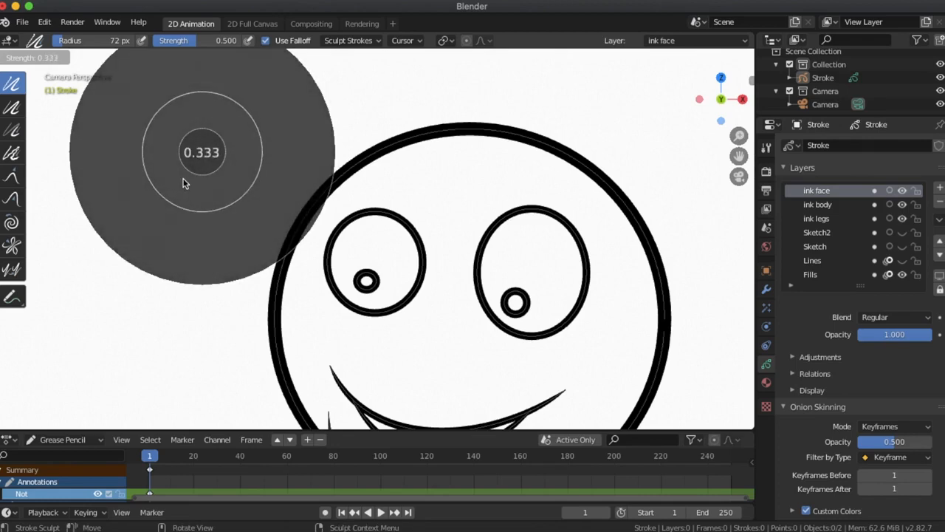
left_click(185, 182)
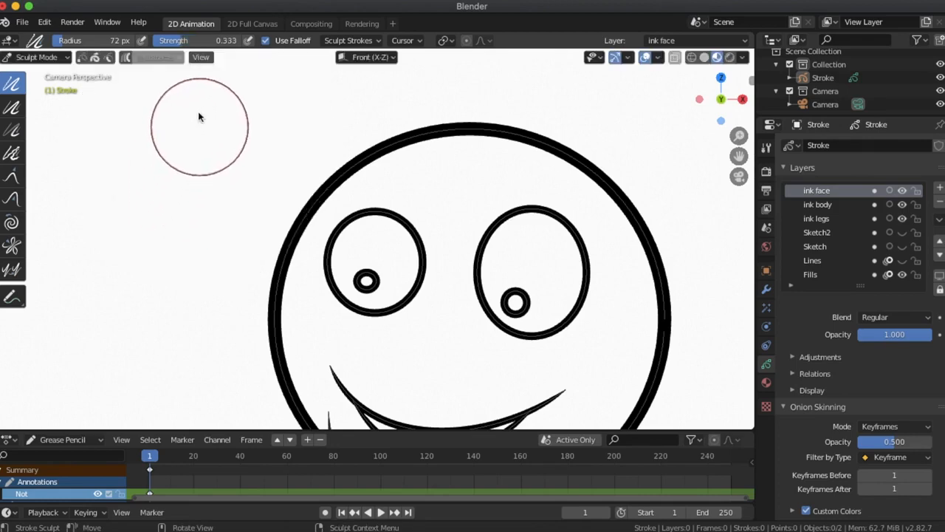
left_click(58, 39)
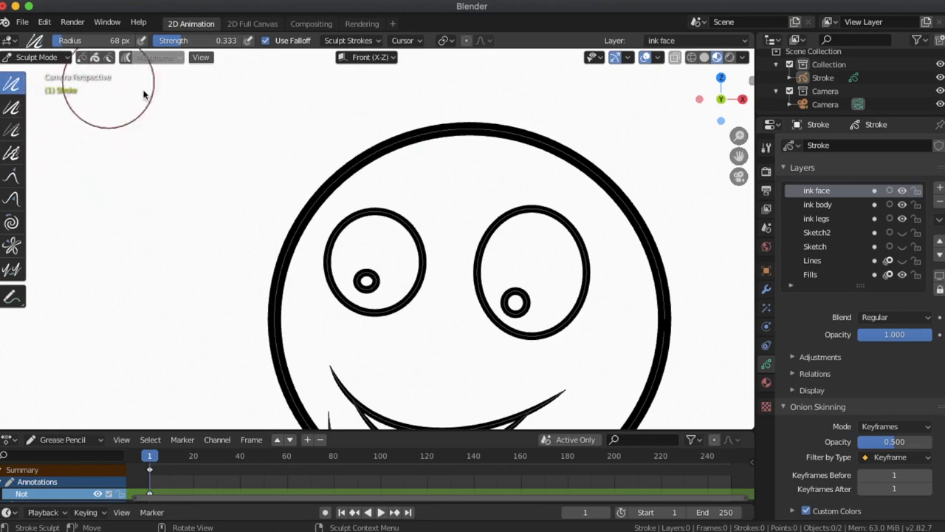
key("f")
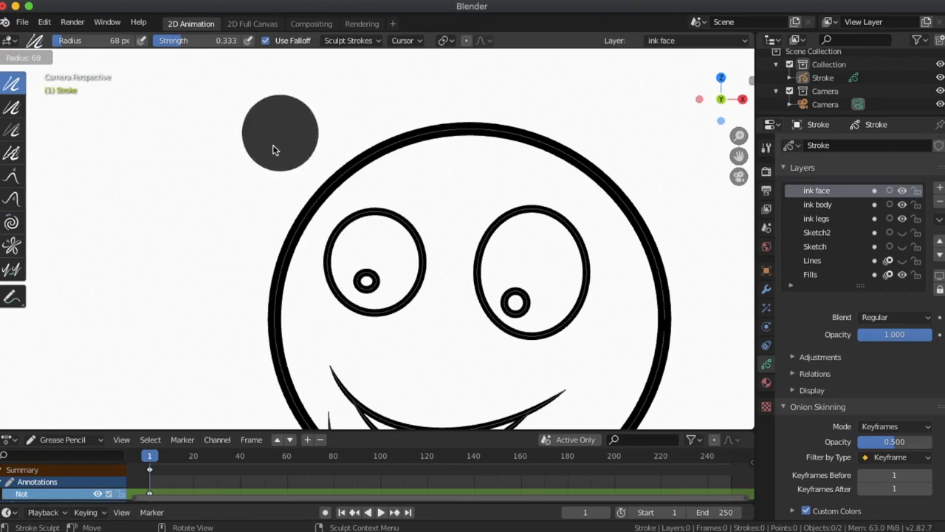
left_click(275, 150)
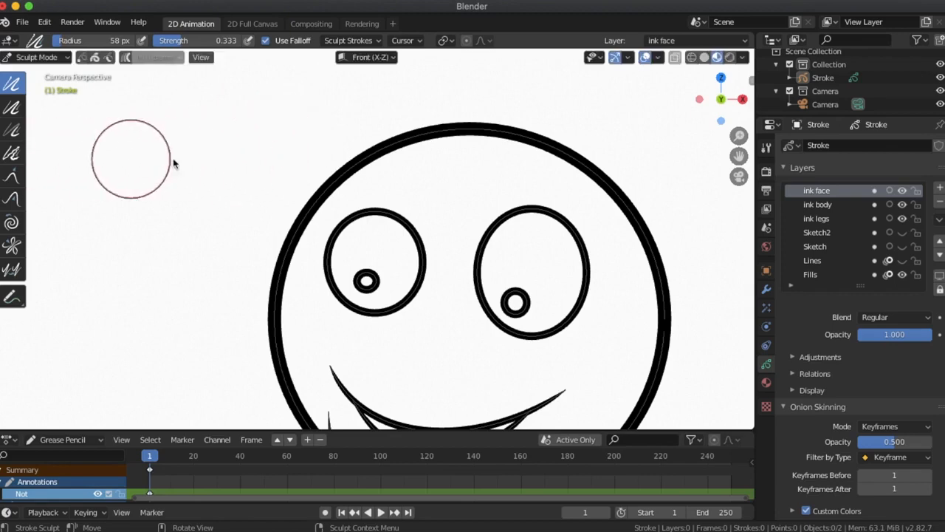
Step: Try smoothing the upper part of the head outline with the Smooth brush, and undo the stroke
mouse_move(379, 190)
middle_mouse_down("shift")
mouse_move(356, 202)
mouse_move(331, 236)
middle_mouse_up("shift")
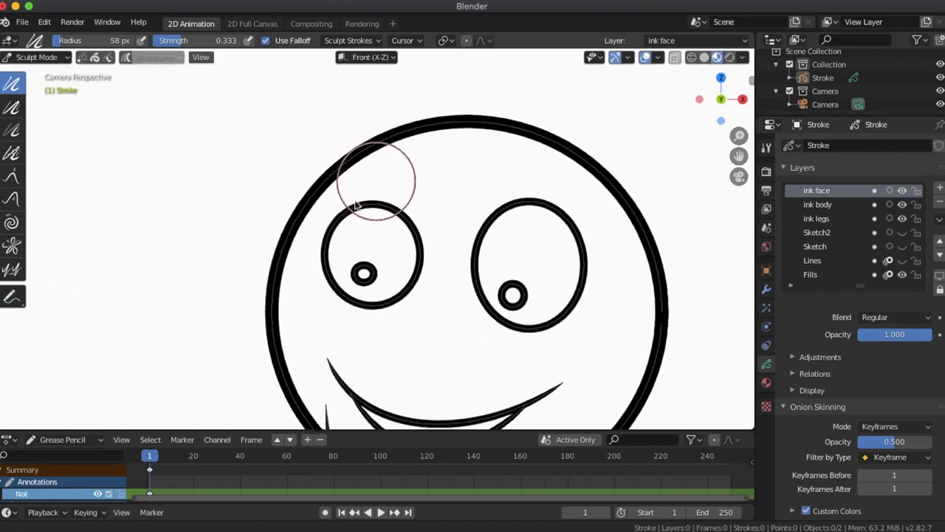
scroll(362, 207, "up", 2)
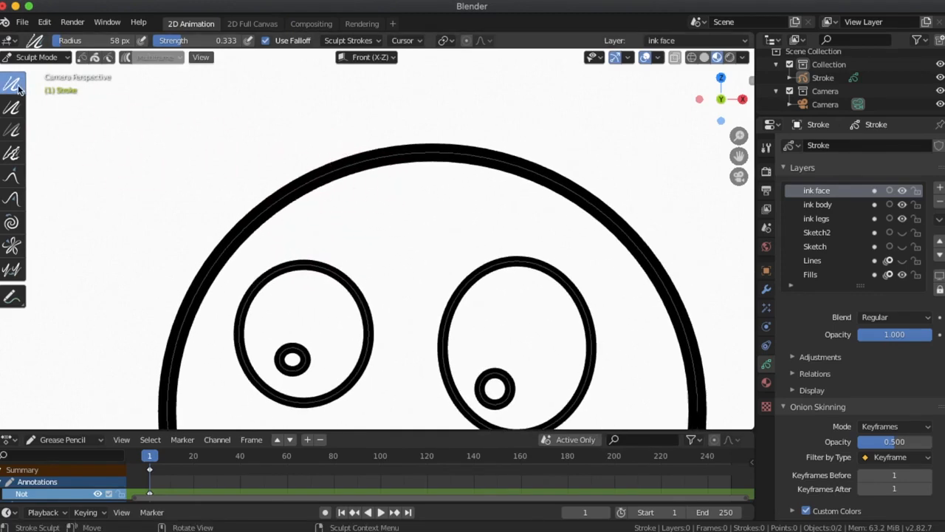
mouse_move(319, 196)
left_mouse_down()
mouse_move(336, 177)
mouse_move(408, 164)
mouse_move(280, 212)
mouse_move(418, 156)
mouse_move(488, 162)
mouse_move(302, 191)
mouse_move(264, 218)
mouse_move(412, 164)
mouse_move(517, 167)
mouse_move(413, 161)
mouse_move(298, 196)
mouse_move(263, 275)
left_mouse_up()
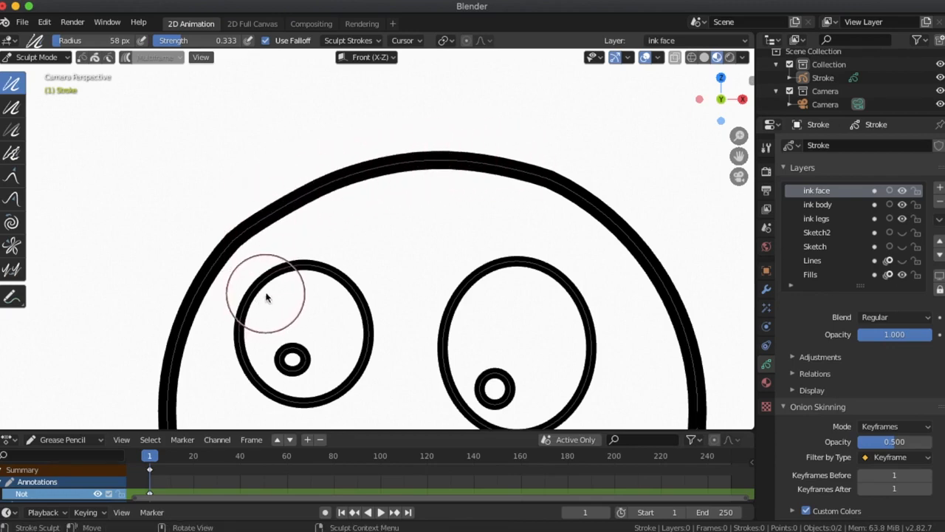
key("ctrl+z")
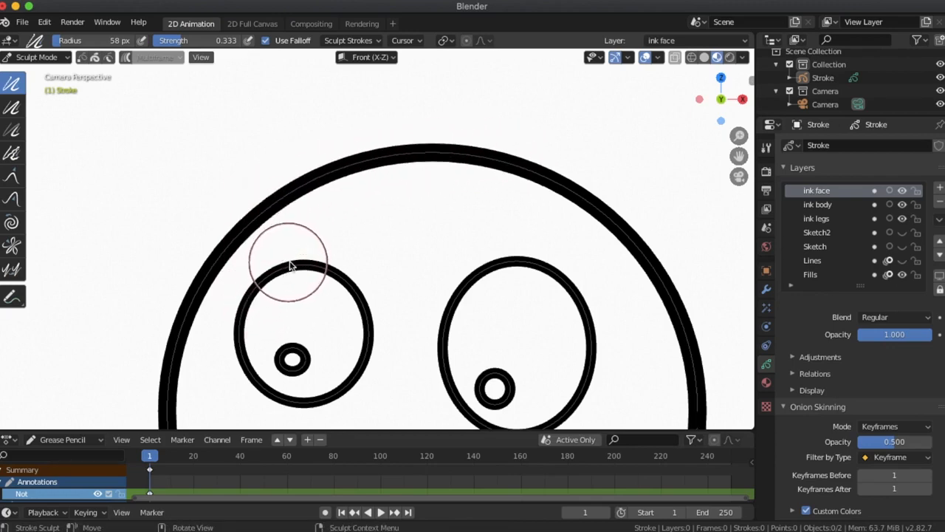
Step: Try thickening the top of the head outline with the Thickness brush at 30 px radius, and undo it
left_click(13, 108)
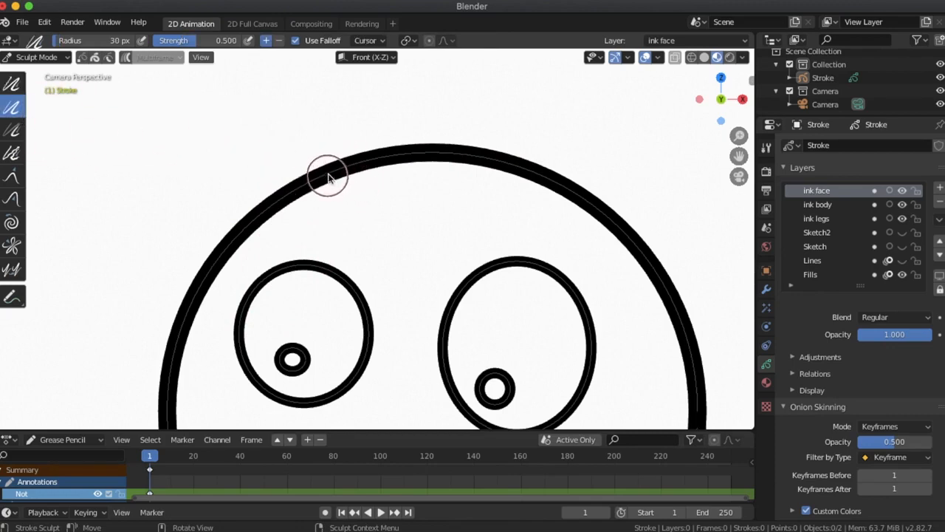
mouse_move(280, 203)
left_mouse_down()
mouse_move(332, 165)
mouse_move(388, 151)
mouse_move(476, 158)
mouse_move(406, 152)
mouse_move(317, 164)
mouse_move(394, 140)
mouse_move(447, 146)
mouse_move(386, 147)
mouse_move(316, 172)
mouse_move(396, 135)
mouse_move(424, 181)
left_mouse_up()
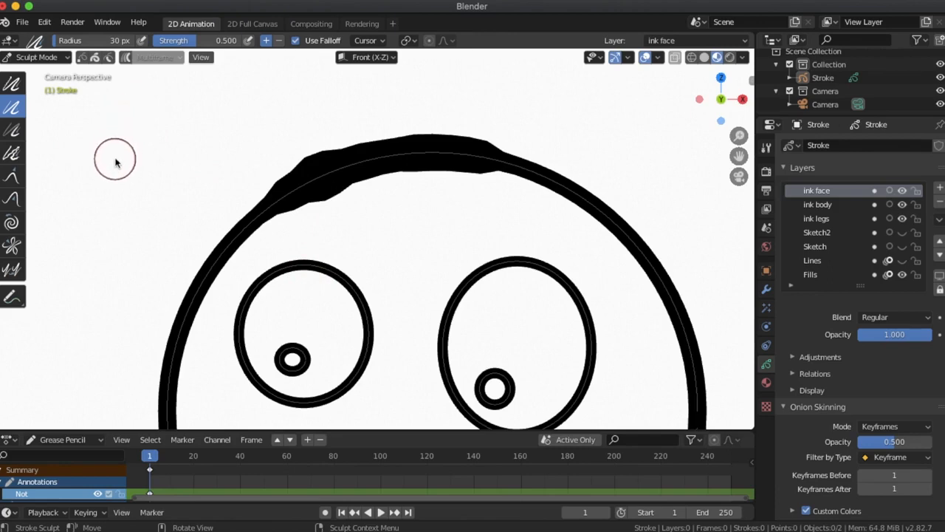
key("ctrl+z")
key("ctrl+z")
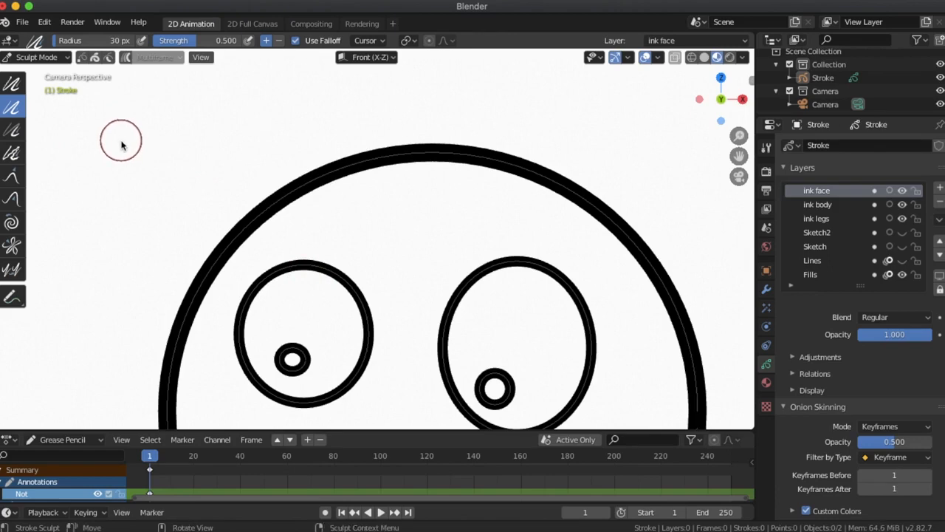
Step: Try roughening the top of the head outline with the Randomize brush, including at 0.781 strength, and undo everything
left_click(13, 155)
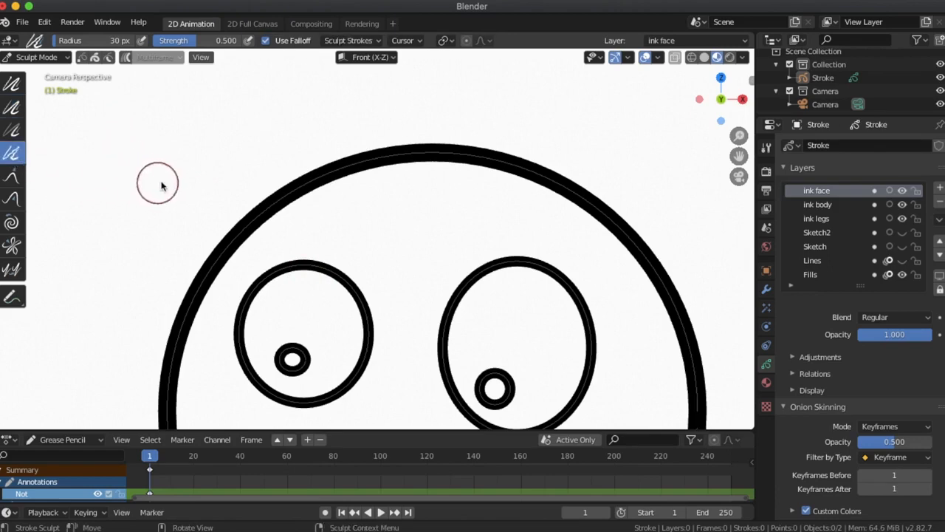
mouse_move(295, 200)
left_mouse_down()
mouse_move(416, 154)
mouse_move(477, 156)
left_mouse_up()
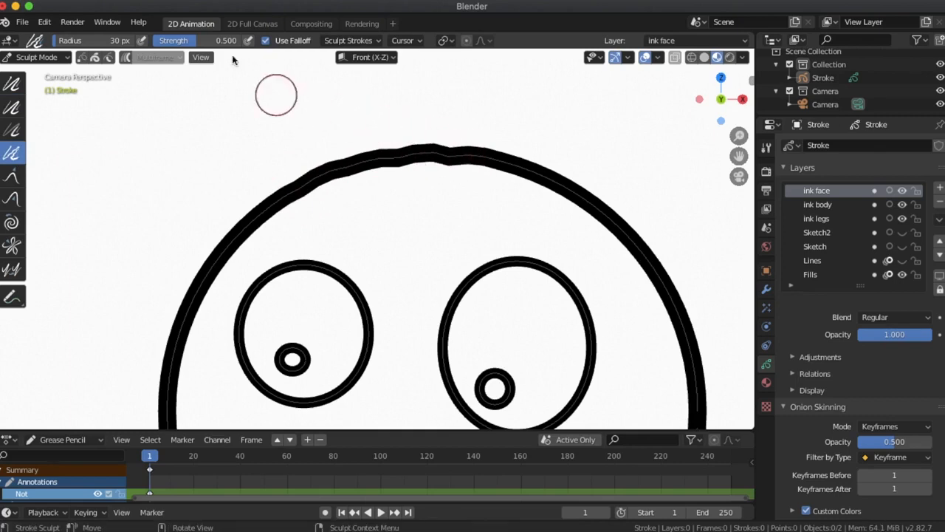
left_click_drag(233, 42, 247, 42)
mouse_move(291, 198)
left_mouse_down()
mouse_move(257, 203)
mouse_move(437, 162)
mouse_move(517, 164)
mouse_move(586, 202)
mouse_move(521, 172)
mouse_move(435, 150)
mouse_move(302, 171)
mouse_move(248, 219)
mouse_move(318, 184)
mouse_move(473, 154)
mouse_move(591, 203)
mouse_move(598, 255)
left_mouse_up()
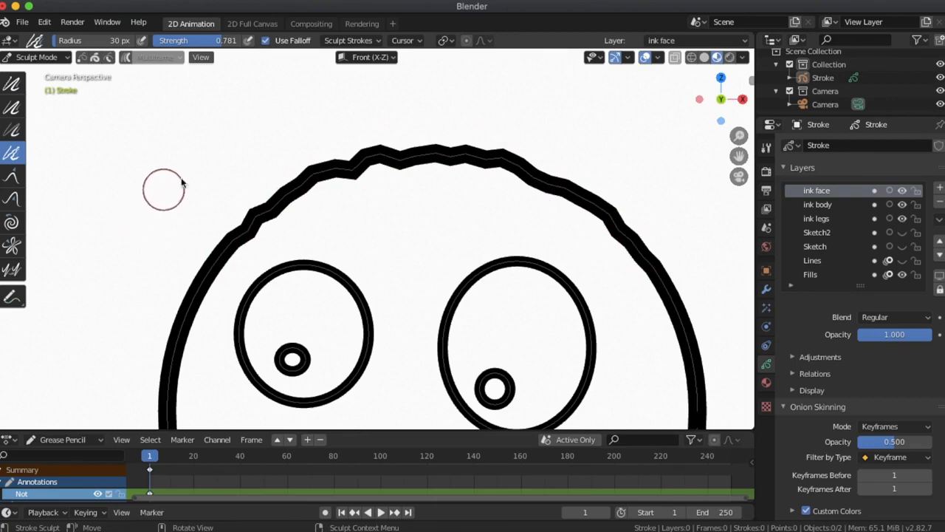
key("ctrl+z")
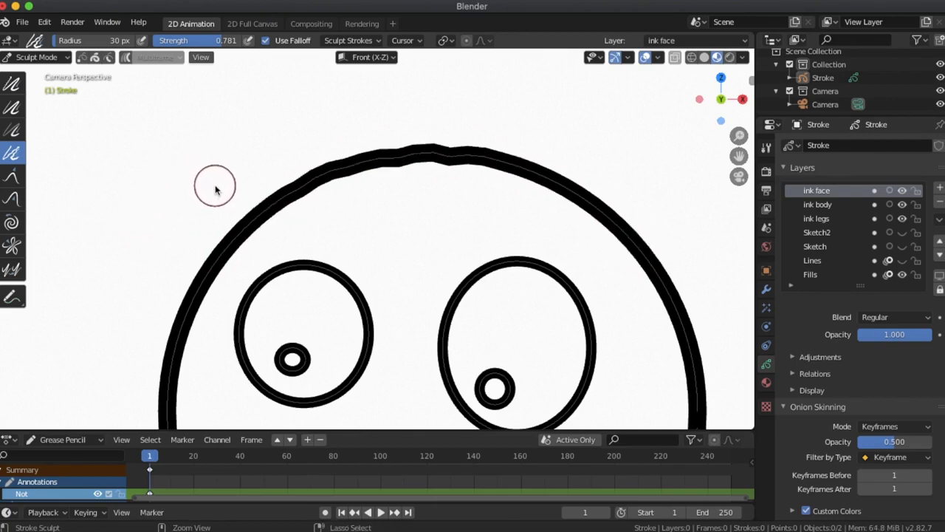
key("ctrl+z")
key("ctrl+z")
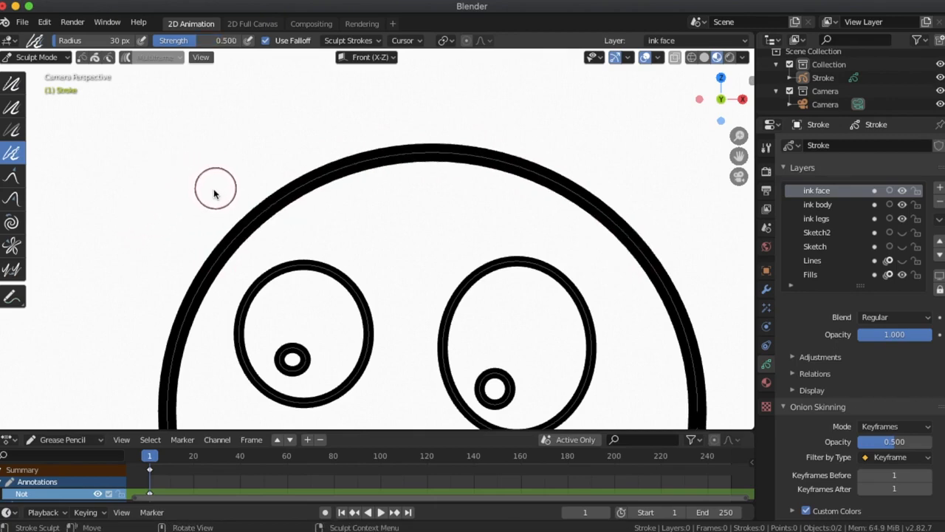
Step: Pull the head outline above the left eye up into a bump with the Grab brush, enlarging its radius to 57 px
left_click(16, 175)
mouse_move(325, 183)
left_mouse_down()
mouse_move(317, 140)
mouse_move(348, 160)
mouse_move(353, 143)
mouse_move(359, 160)
mouse_move(333, 160)
mouse_move(321, 143)
mouse_move(387, 159)
left_mouse_up()
left_click_drag(314, 188, 311, 166)
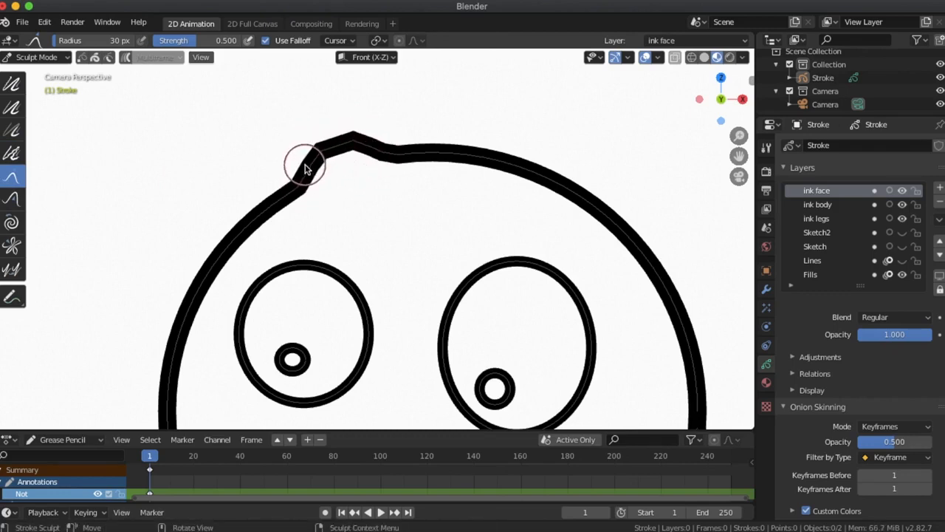
key("f")
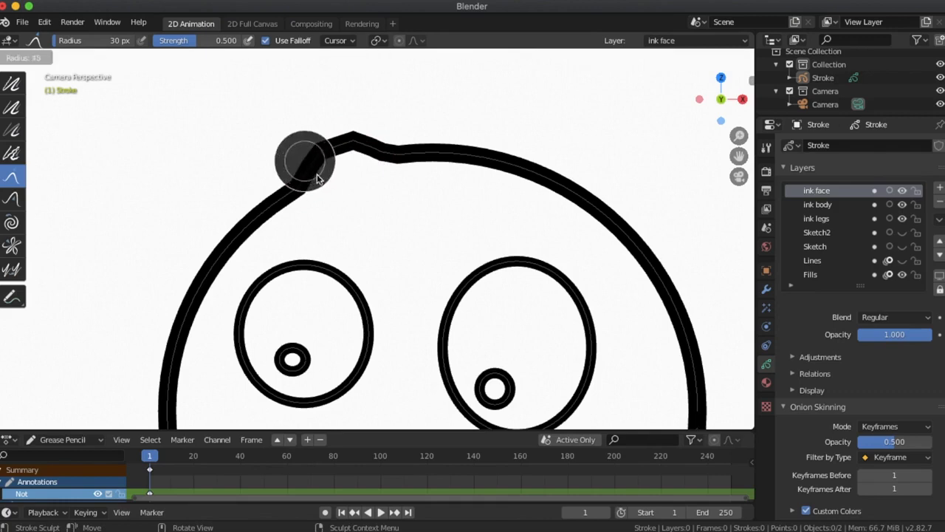
left_click(322, 184)
mouse_move(329, 155)
left_mouse_down()
mouse_move(387, 151)
mouse_move(327, 164)
left_mouse_up()
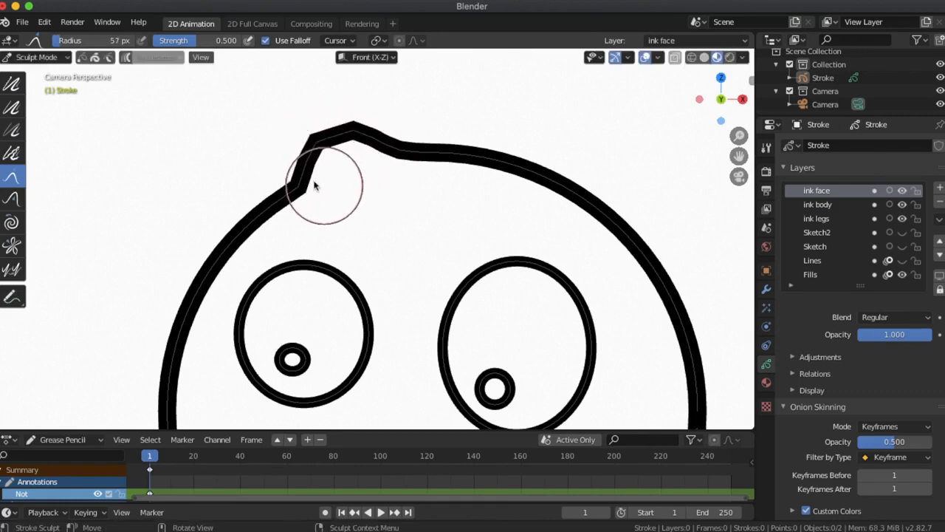
left_click_drag(311, 197, 299, 188)
Step: Try the Push brush on the head outline, raising a second bump above the right eye and reshaping the dip between the bumps
left_click(14, 201)
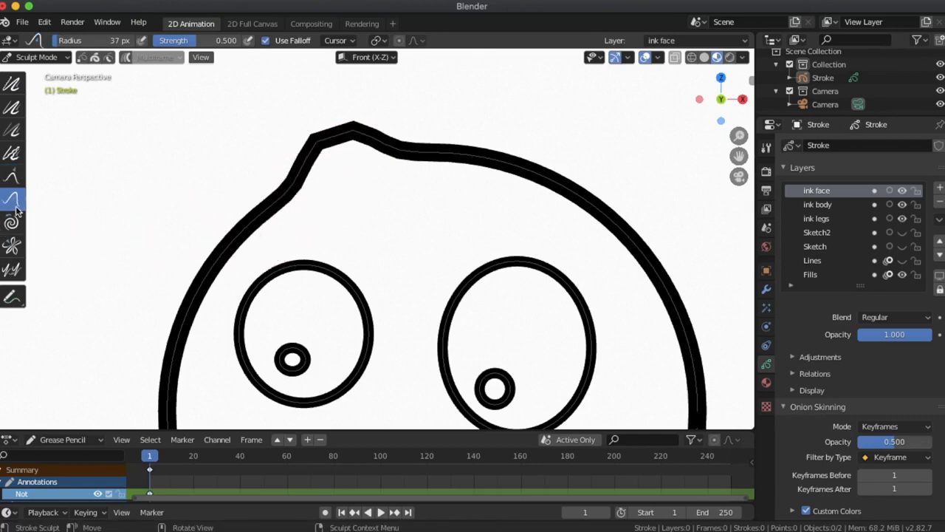
mouse_move(498, 200)
left_mouse_down()
mouse_move(544, 155)
mouse_move(551, 185)
mouse_move(503, 176)
mouse_move(526, 188)
mouse_move(558, 174)
mouse_move(555, 200)
mouse_move(545, 173)
mouse_move(555, 189)
mouse_move(563, 184)
mouse_move(547, 167)
mouse_move(464, 181)
left_mouse_up()
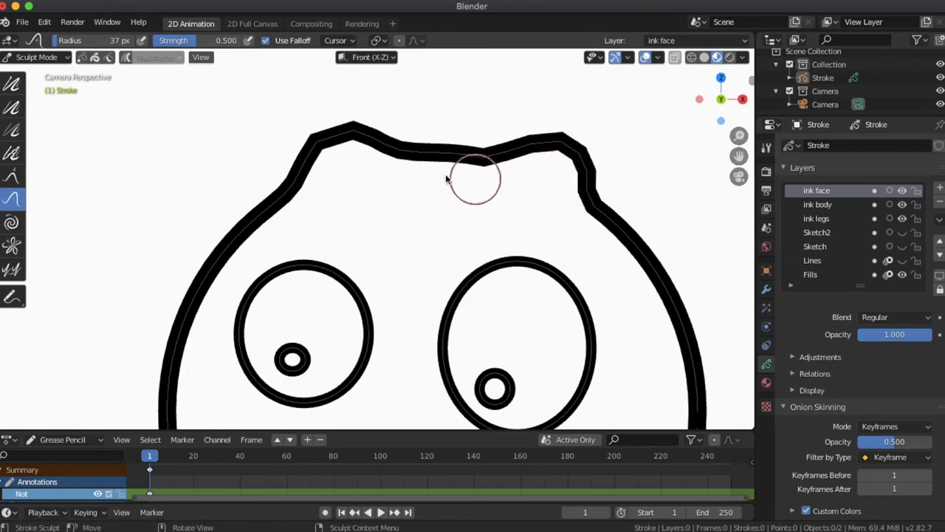
mouse_move(396, 127)
left_mouse_down()
mouse_move(428, 144)
mouse_move(439, 135)
mouse_move(484, 147)
mouse_move(459, 154)
mouse_move(472, 155)
left_mouse_up()
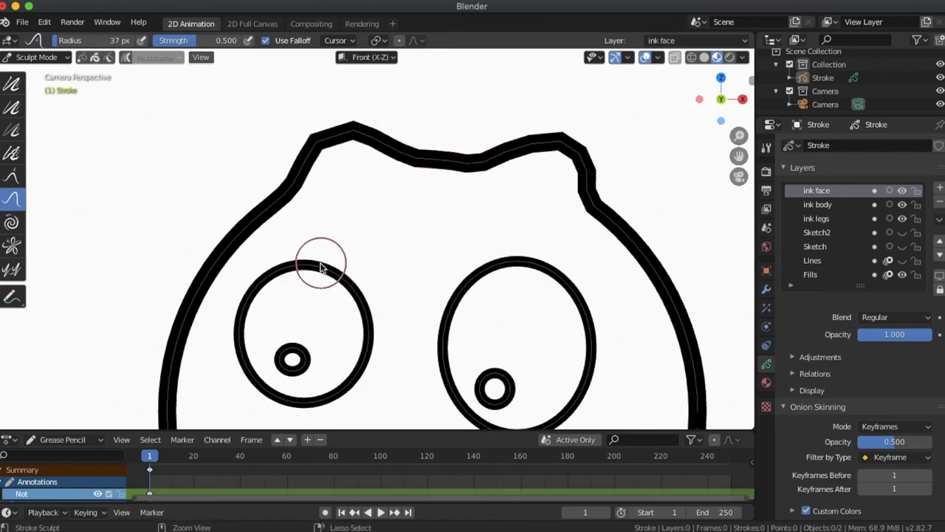
Step: Undo the recent outline sculpting back to the single sharp-based bump above the left eye
key("ctrl+z")
key("ctrl+z")
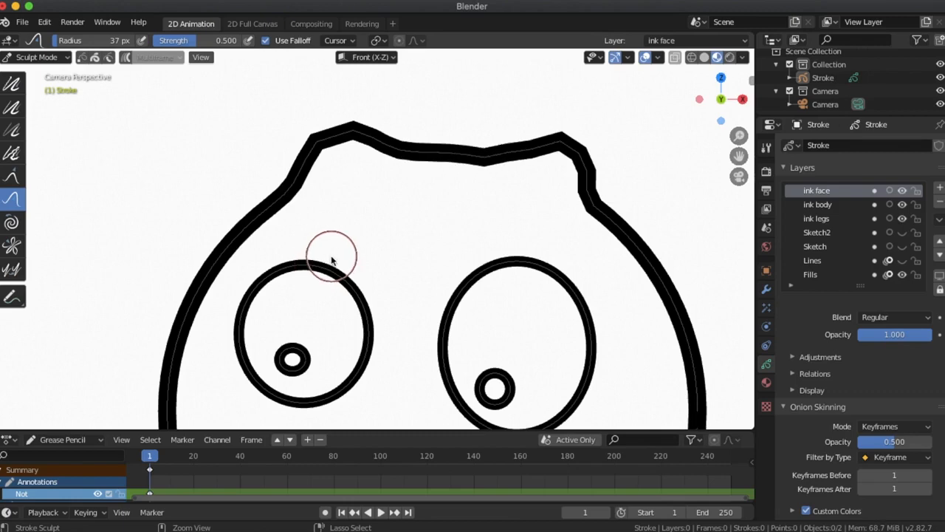
key("ctrl+z")
key("ctrl+z")
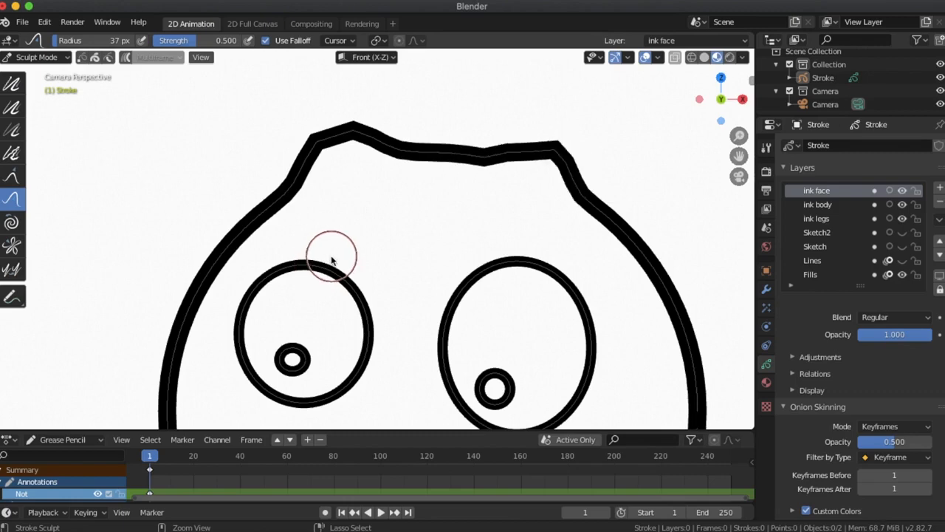
key("ctrl+z")
key("ctrl+z")
key("ctrl+z")
key("ctrl+z")
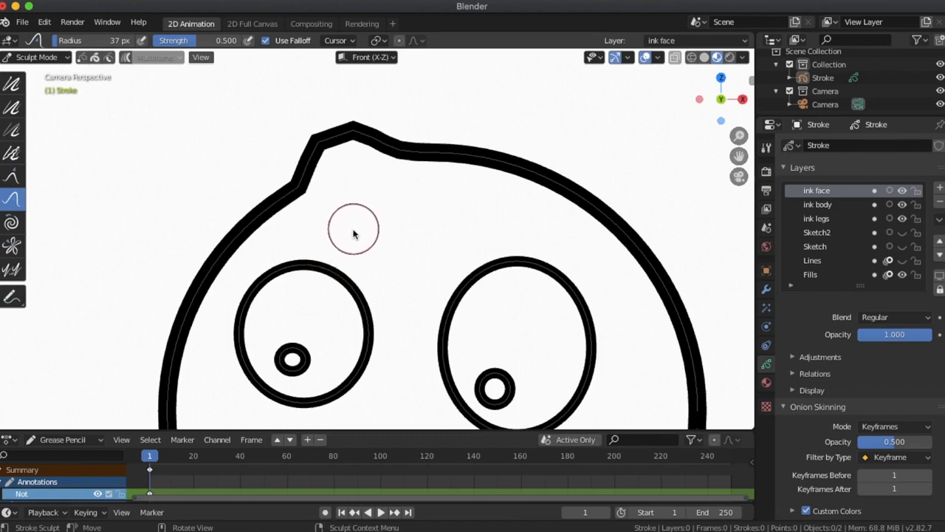
Step: Switch the Grease Pencil object from Sculpt Mode to Draw mode
mouse_move(356, 237)
middle_mouse_down("shift")
mouse_move(477, 91)
mouse_move(619, 99)
middle_mouse_up("shift")
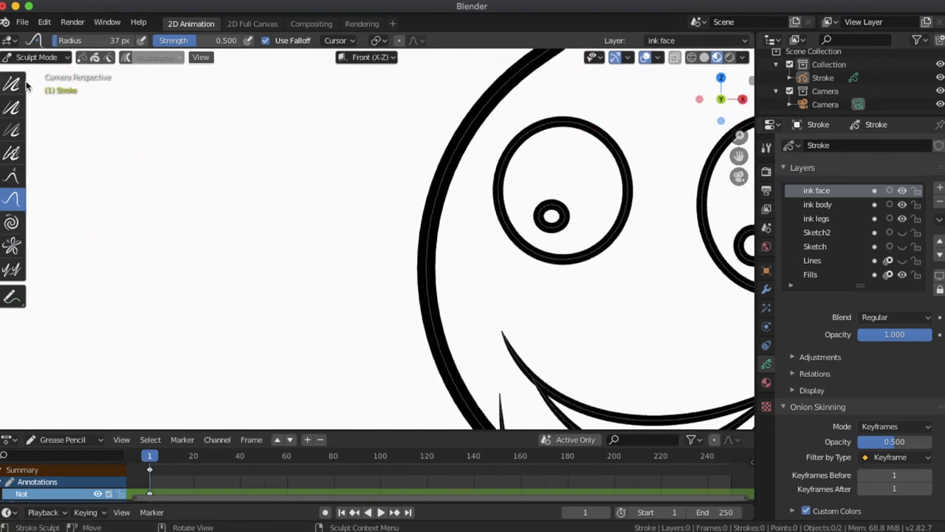
left_click(41, 58)
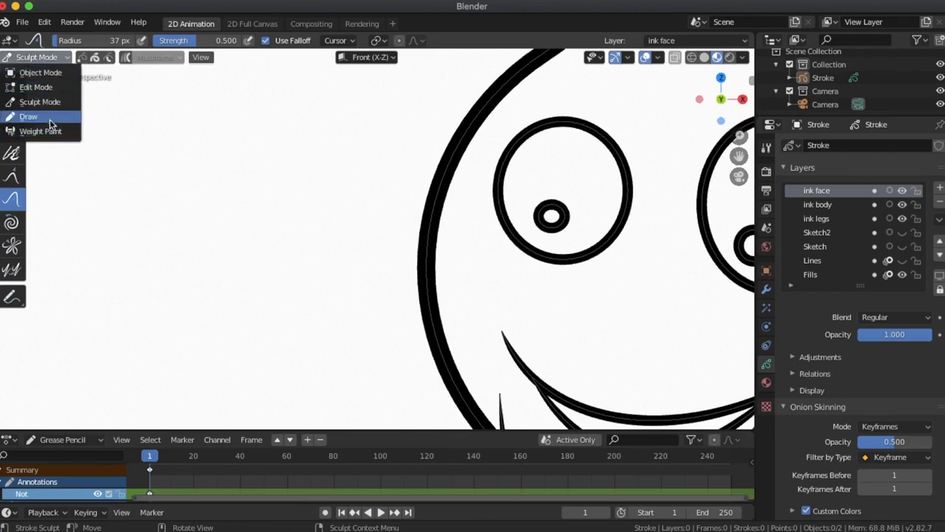
left_click(45, 118)
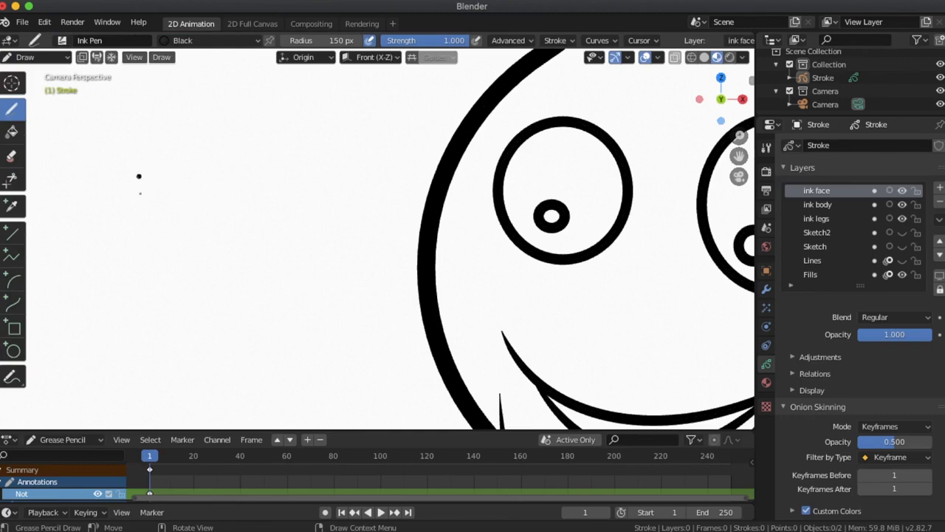
Step: Draw a starburst and a five-petal flower in the empty area beside the head, and return the Grease Pencil object to Sculpt Mode
left_click_drag(123, 189, 251, 176)
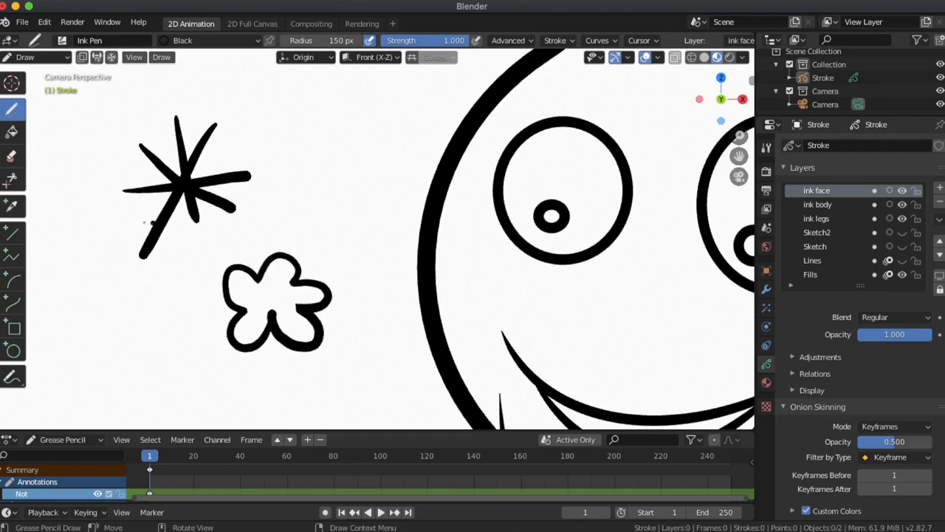
left_click(26, 57)
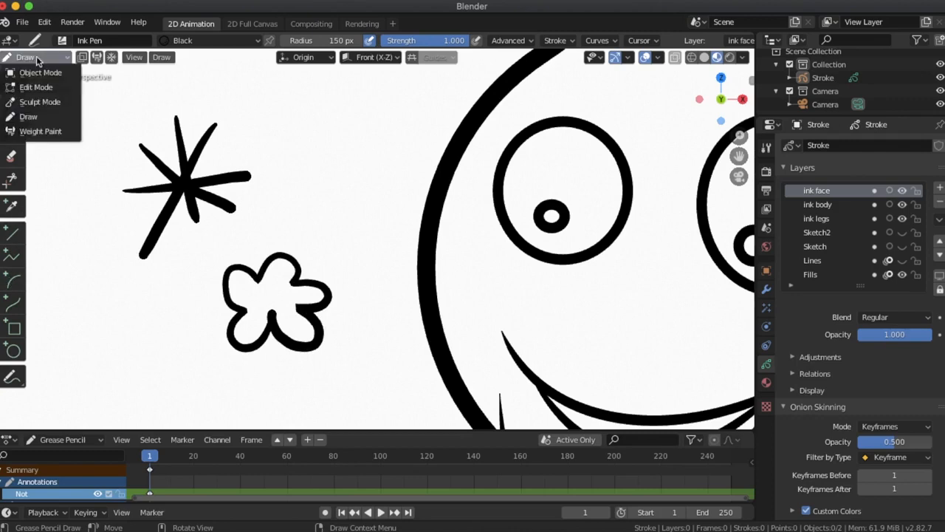
left_click(41, 102)
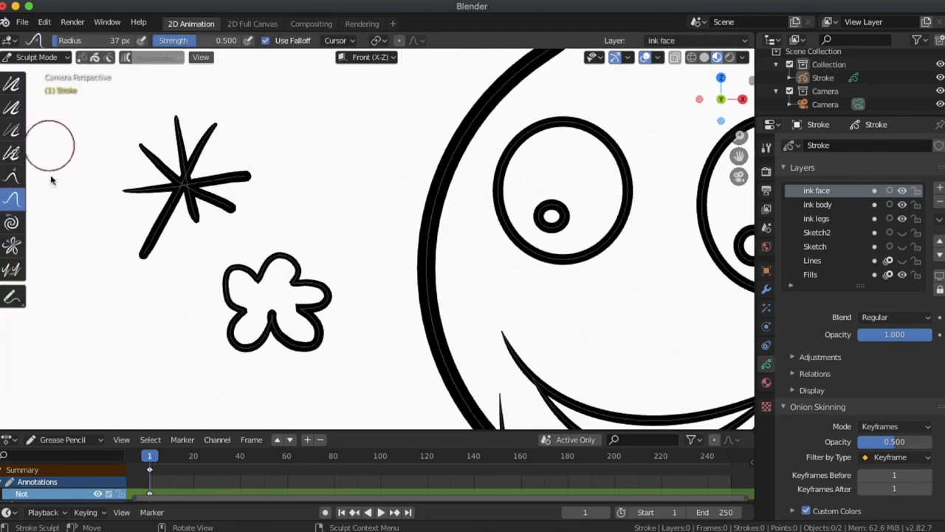
Step: Twist the centre of the starburst into a swirl with the Twist brush, enlarging its radius to 60 px
left_click(12, 224)
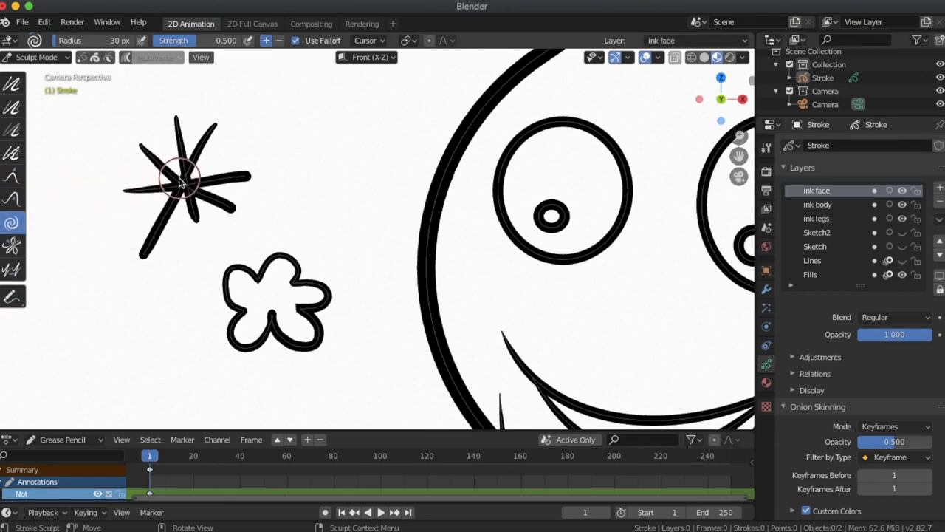
key("f")
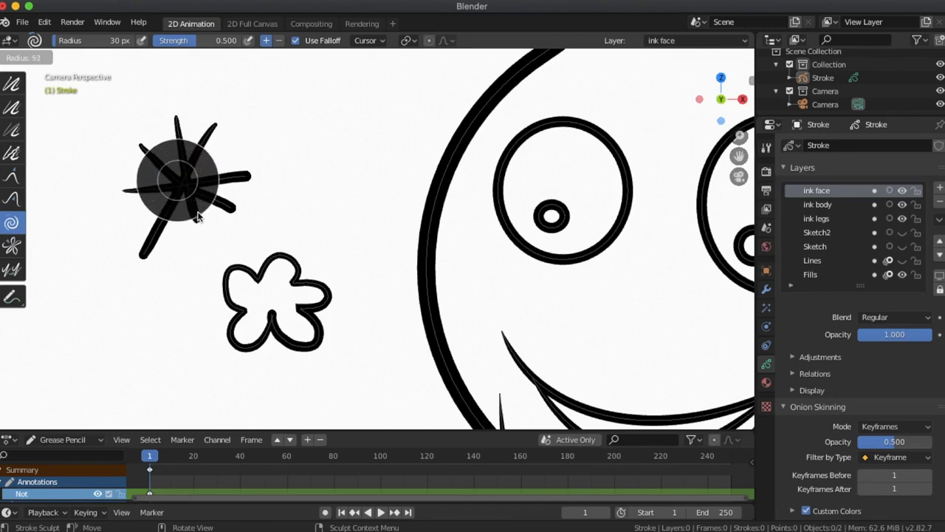
left_click(194, 211)
mouse_move(195, 212)
left_mouse_down()
mouse_move(180, 169)
mouse_move(185, 186)
left_mouse_up()
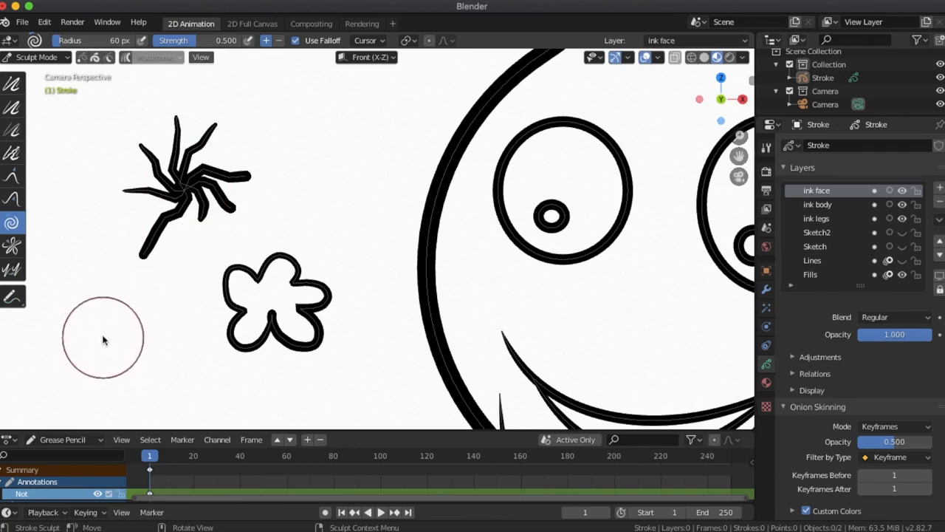
Step: Pinch the flower's petals and inner corners with the Pinch brush, enlarging its radius to 71 px
left_click(13, 248)
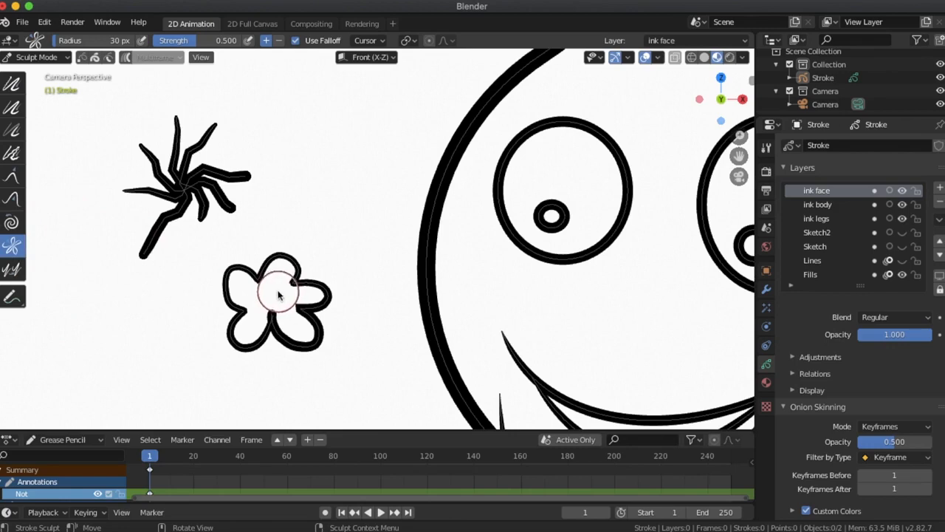
key("f")
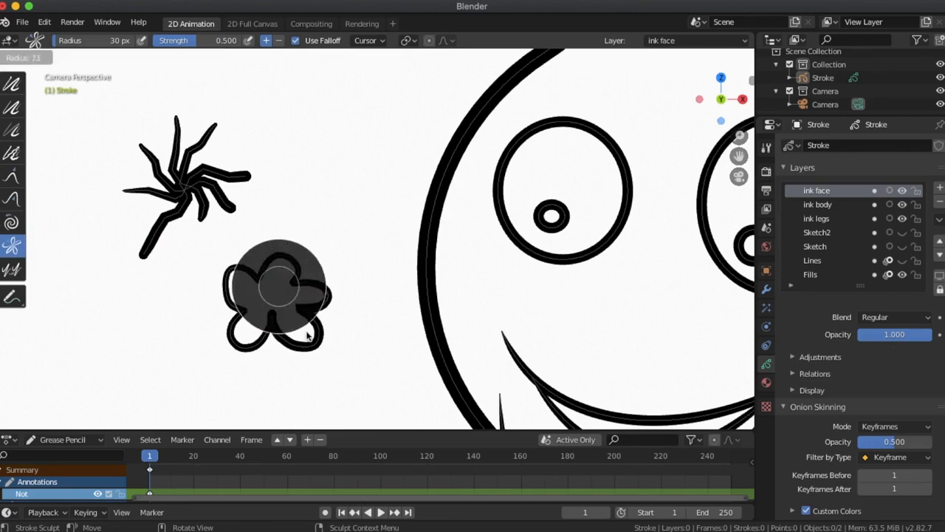
left_click(306, 332)
mouse_move(272, 303)
left_mouse_down()
mouse_move(244, 295)
mouse_move(272, 293)
mouse_move(277, 274)
mouse_move(289, 305)
mouse_move(291, 291)
mouse_move(361, 301)
left_mouse_up()
left_click_drag(294, 257, 306, 234)
mouse_move(232, 263)
left_mouse_down()
mouse_move(221, 258)
mouse_move(233, 368)
left_mouse_up()
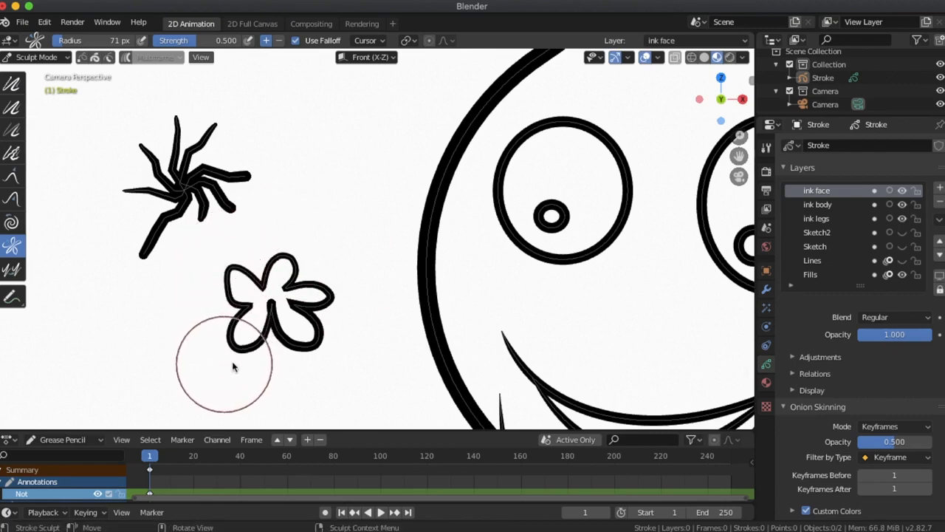
mouse_move(318, 359)
left_mouse_down()
mouse_move(323, 372)
mouse_move(270, 291)
mouse_move(214, 296)
mouse_move(192, 285)
mouse_move(202, 293)
left_mouse_up()
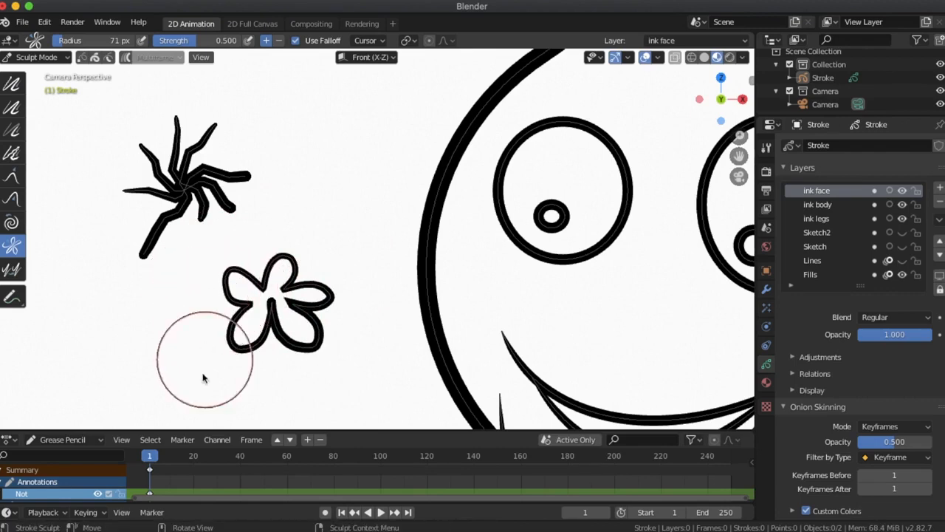